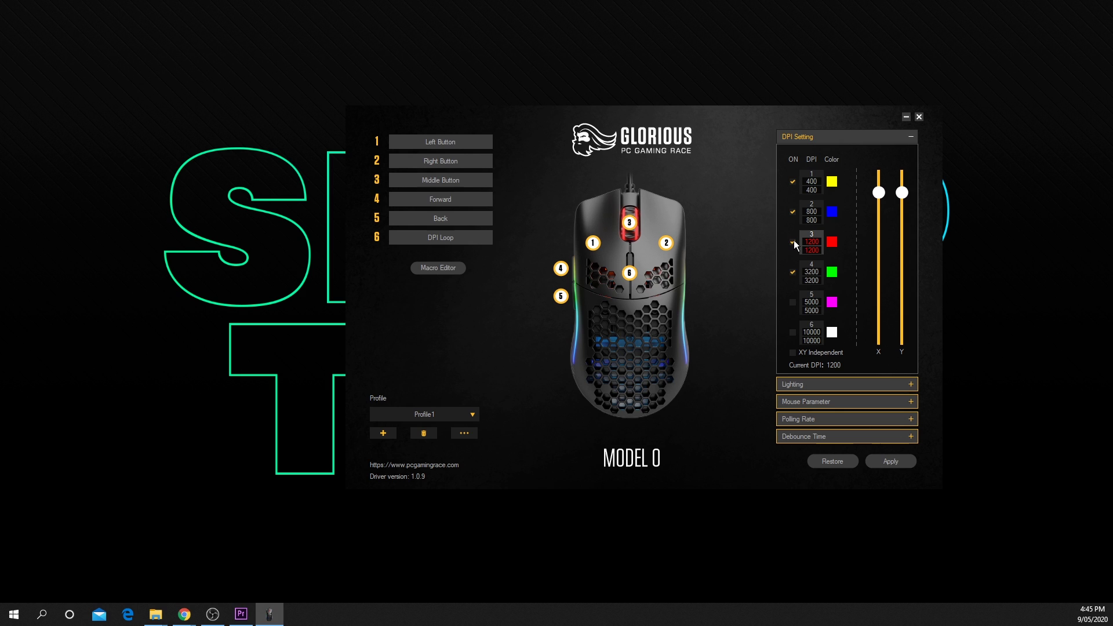
- Enable DPI stage 3 and change stage 4 from 3200 to 3600 DPI on both axes
click(794, 273)
click(810, 273)
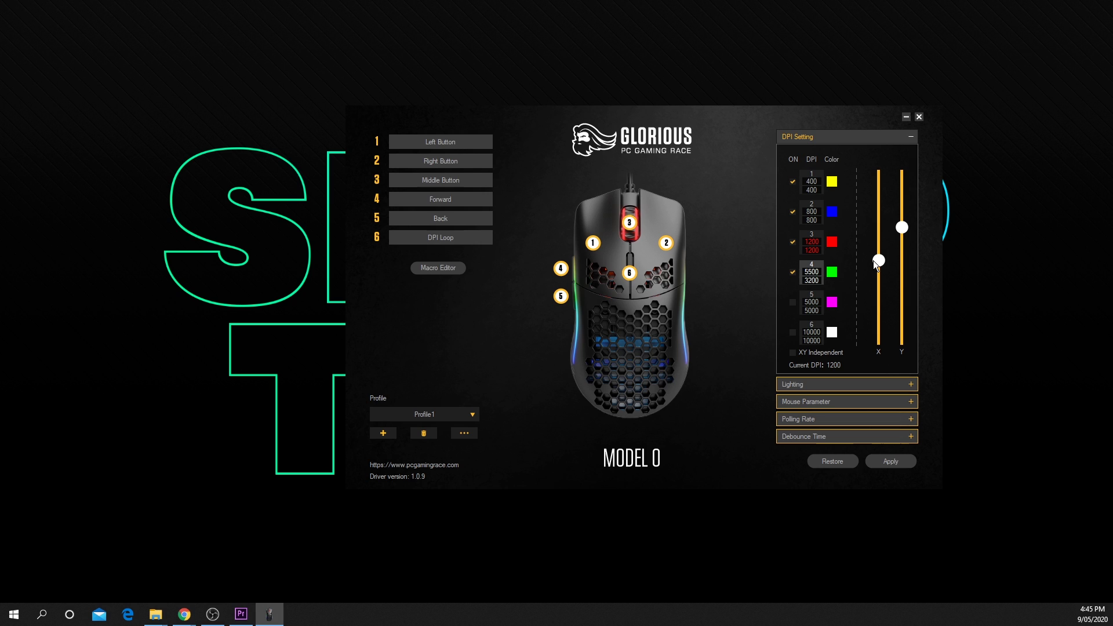
drag(878, 231, 868, 236)
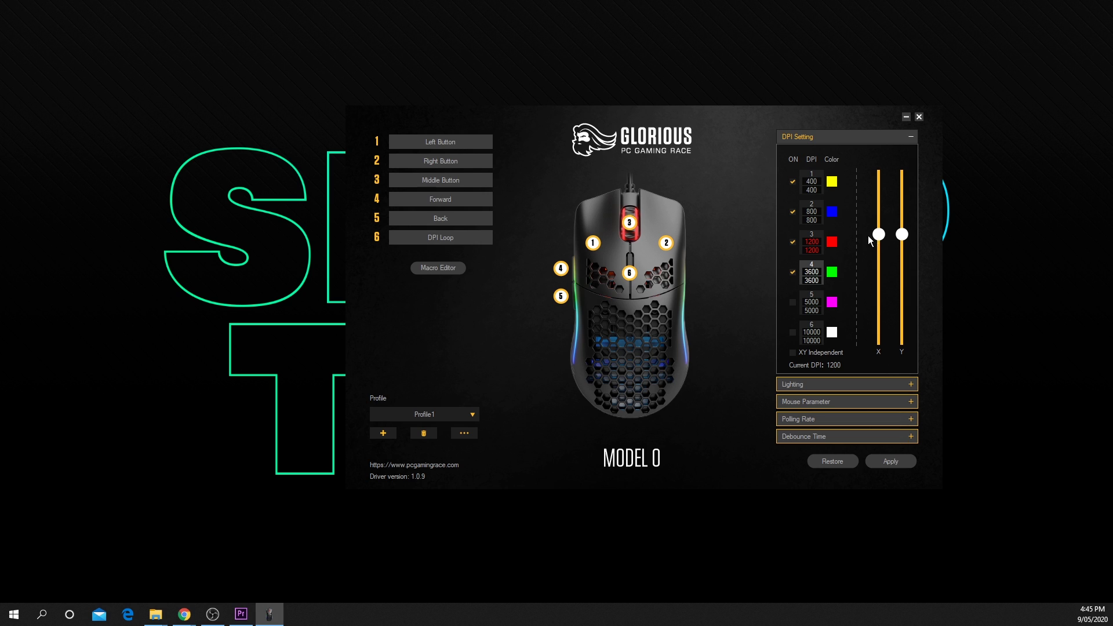
- Enable XY Independent and set stage 4 to 3000 X and 3200 Y DPI
click(793, 353)
mouse_move(881, 236)
mouse_down()
mouse_move(879, 206)
mouse_move(901, 256)
mouse_move(901, 247)
mouse_up()
drag(903, 248, 902, 226)
- Disable XY Independent so stage 4 uses 3000 DPI on both axes, and apply
click(792, 352)
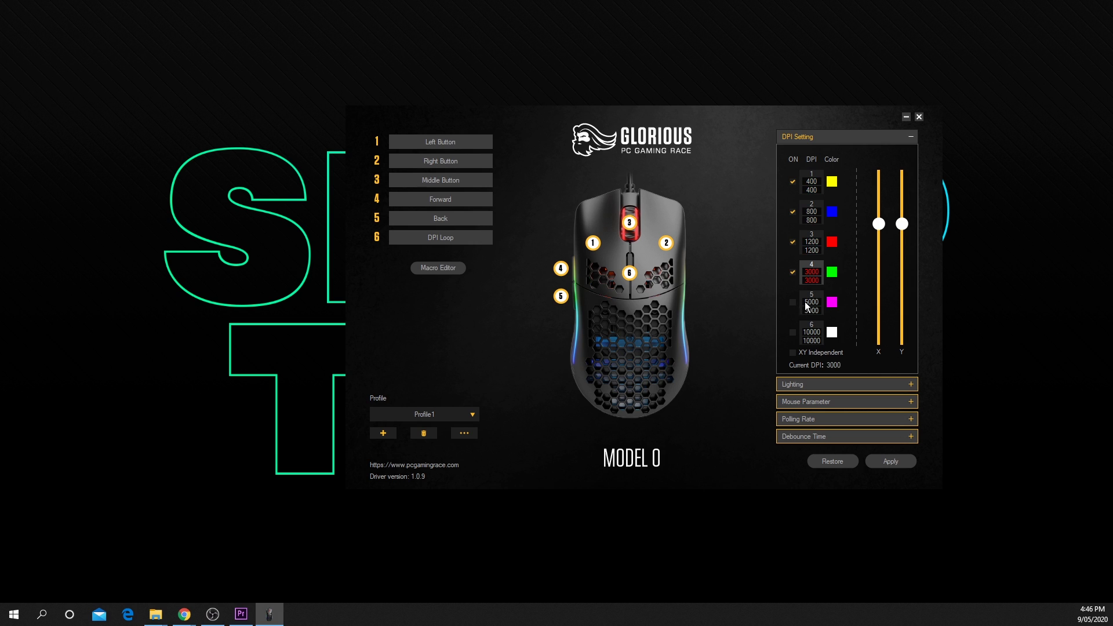
click(893, 462)
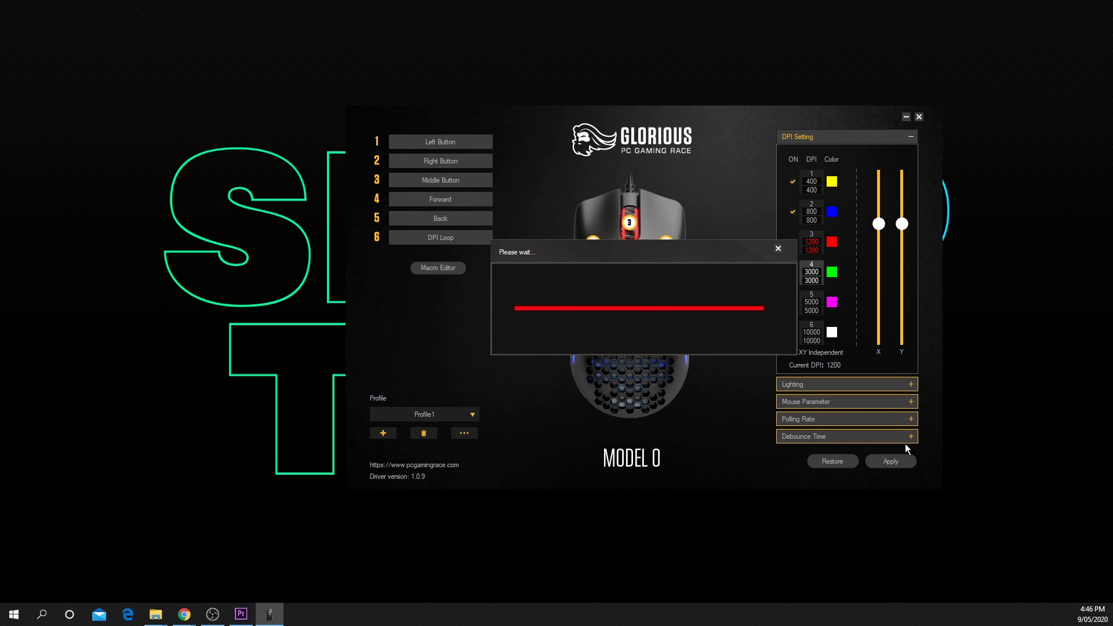